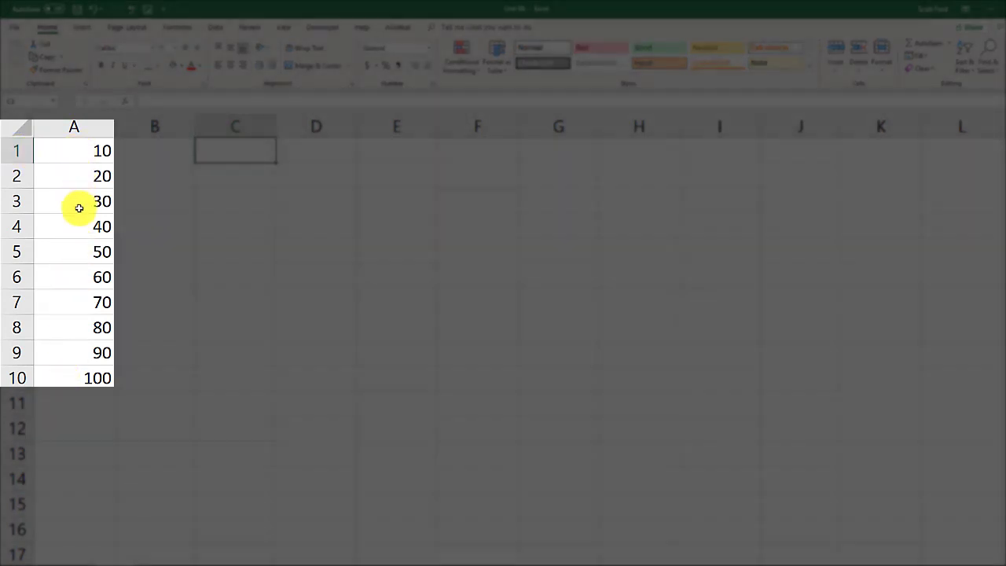
- Enter =A1 in cell C1 and fill the formula down through C10
text(=)
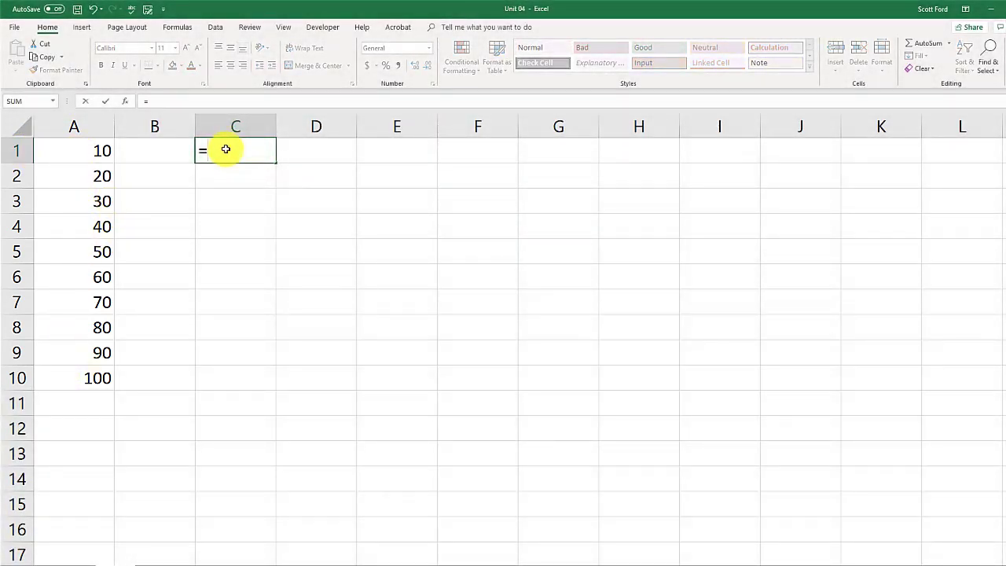
text(A1)
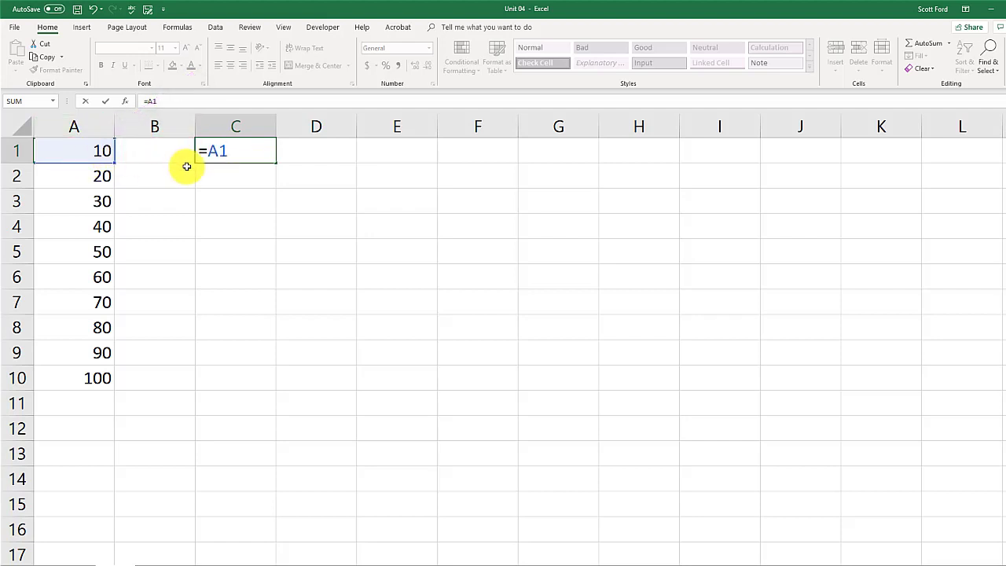
key(Return)
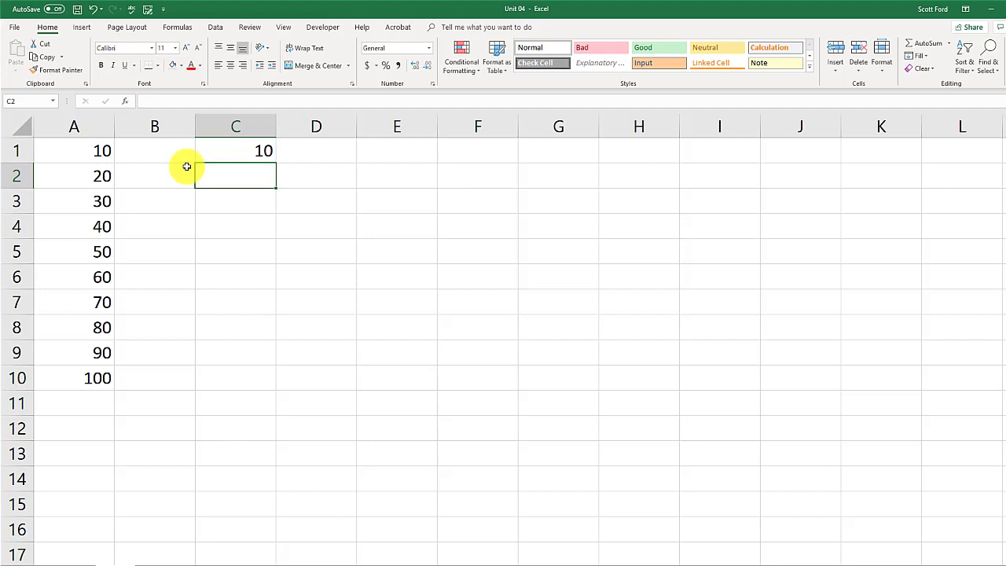
click(224, 144)
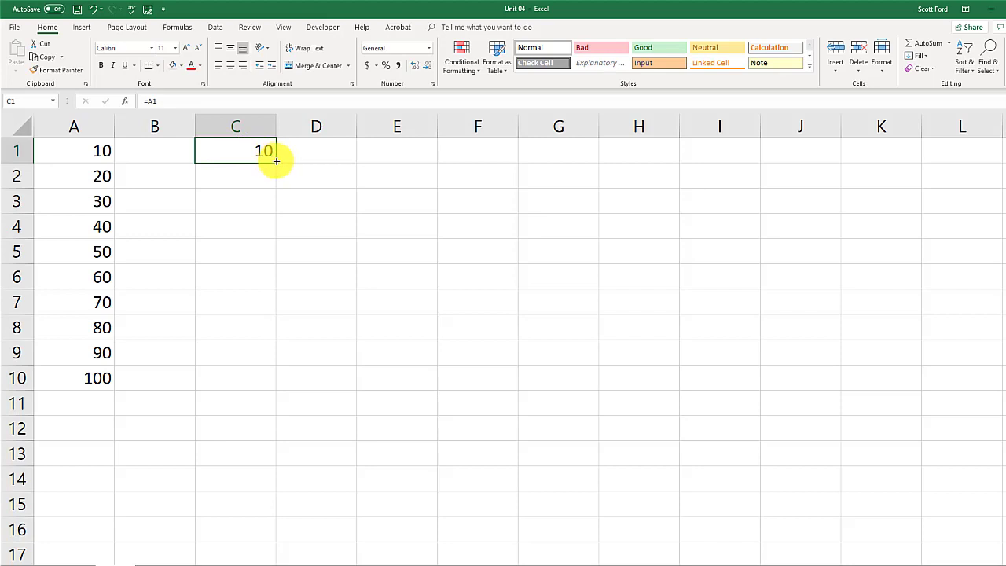
drag(277, 162, 260, 378)
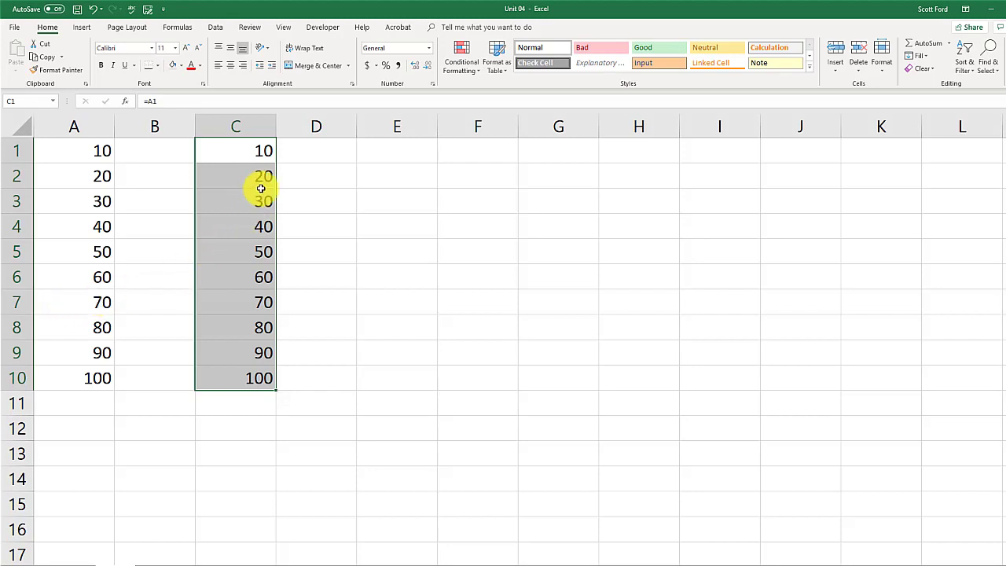
- Display the sheet's formulas instead of values and narrow column B to compare the references in column C
click(256, 152)
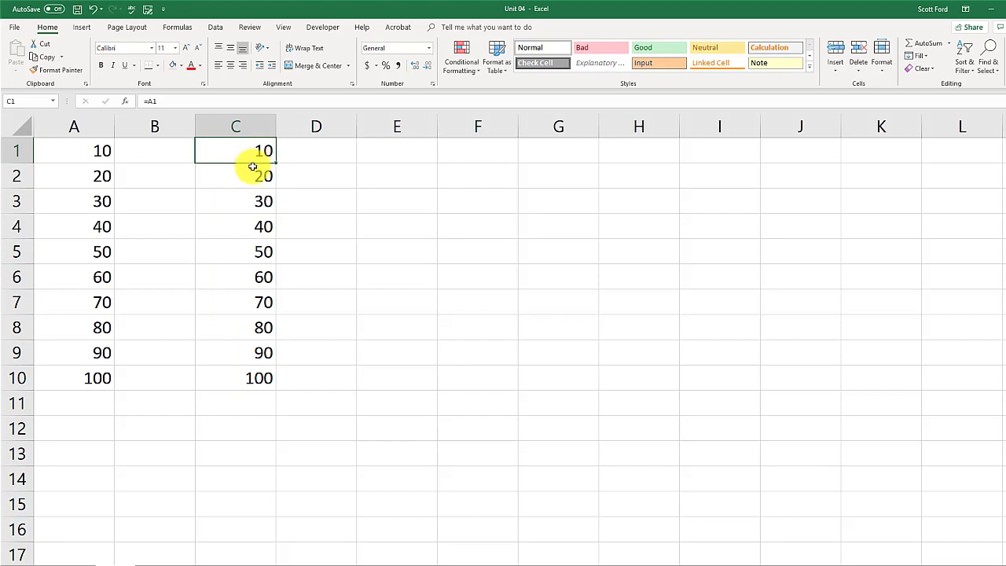
click(251, 176)
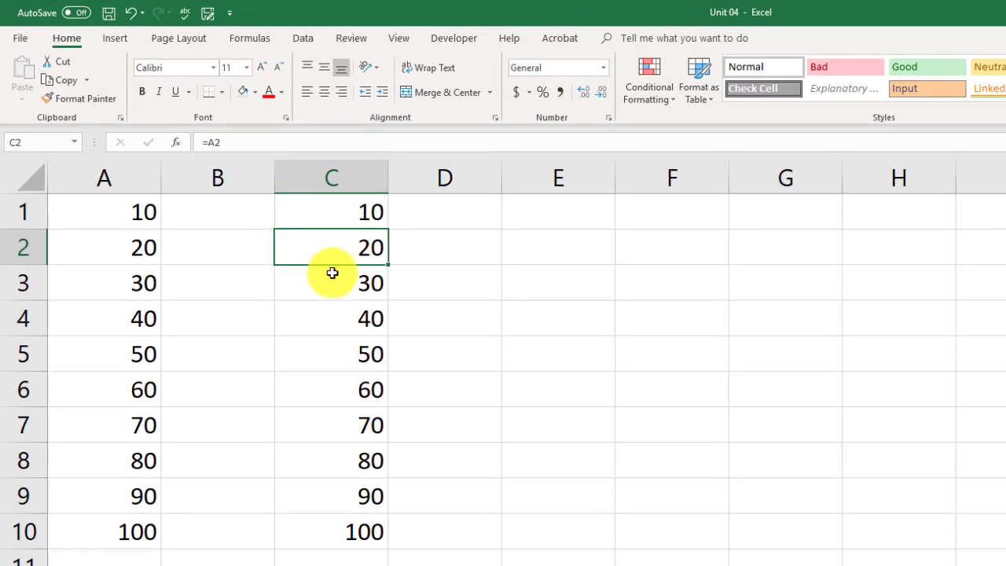
click(243, 39)
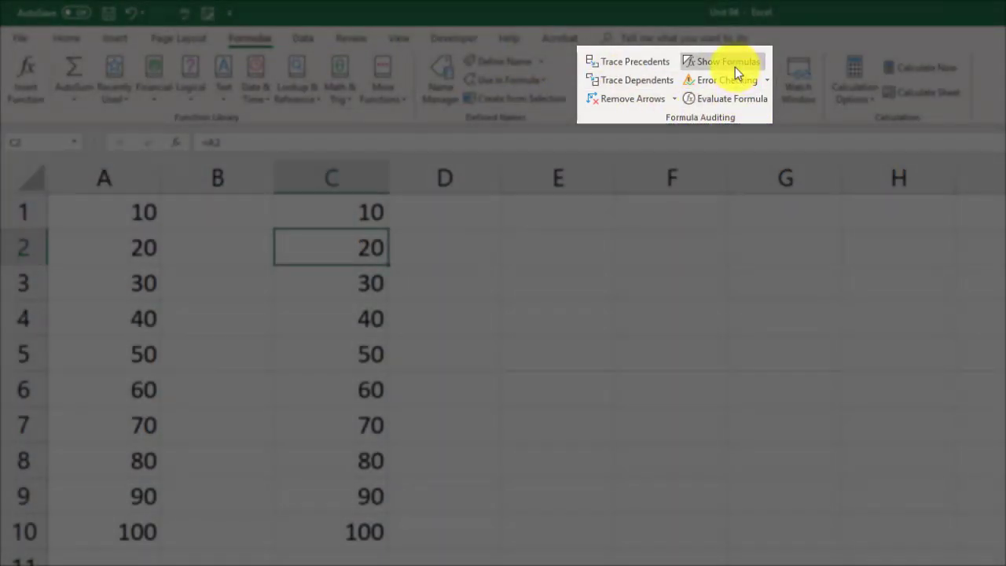
click(735, 67)
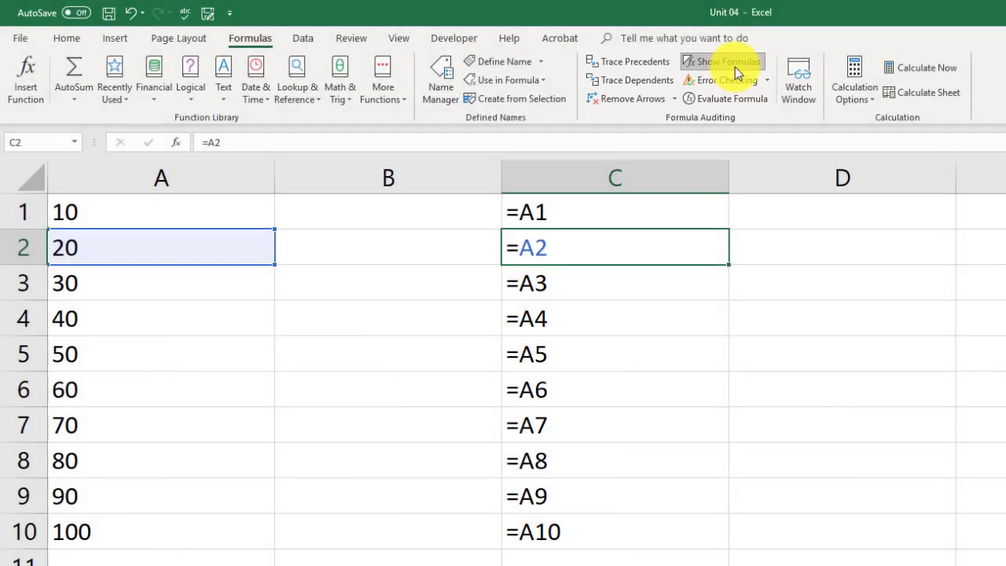
drag(500, 173, 391, 178)
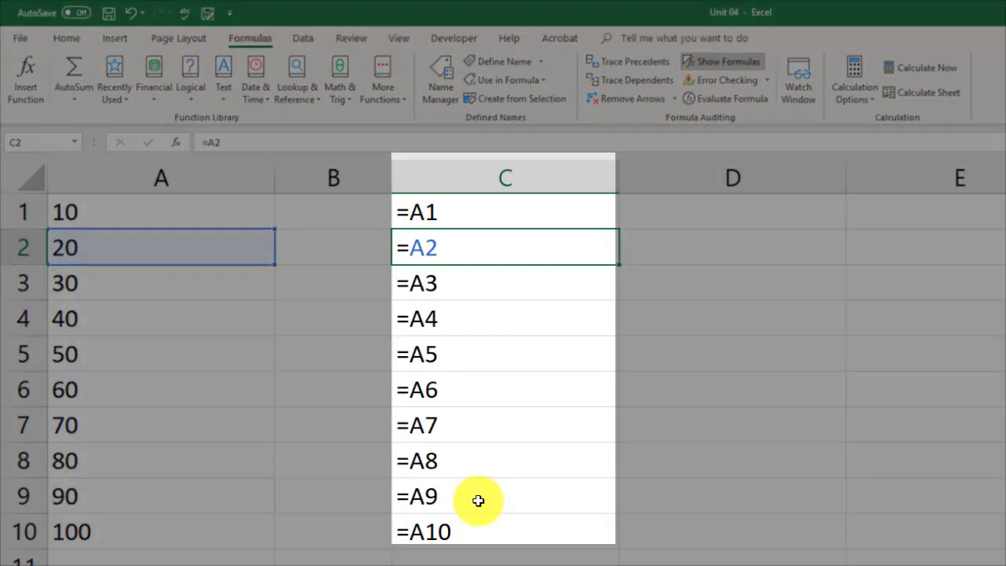
click(472, 213)
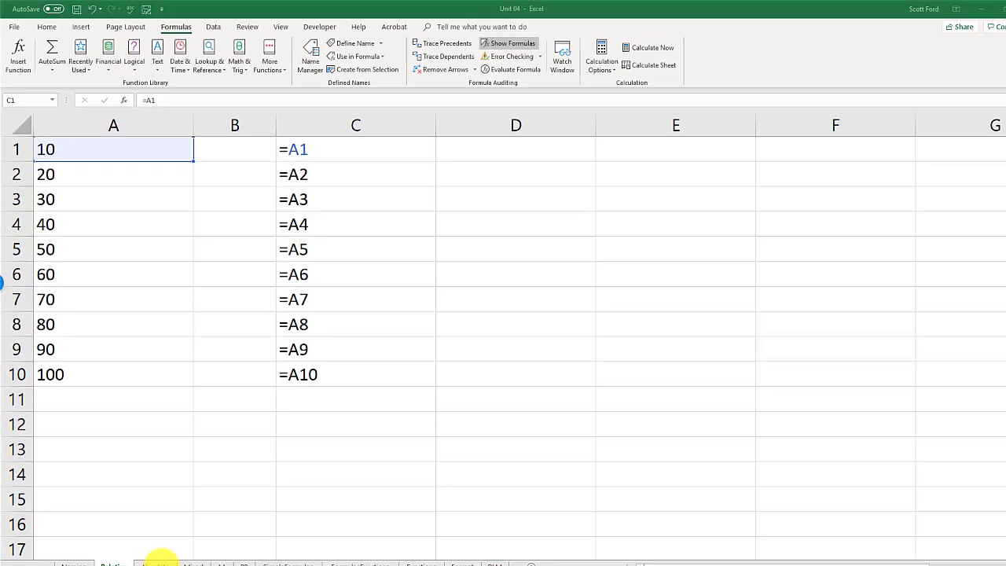
- Open the sheet with the Total Right scores and enter =A2*B2 in the first Percentage cell, C2
click(149, 546)
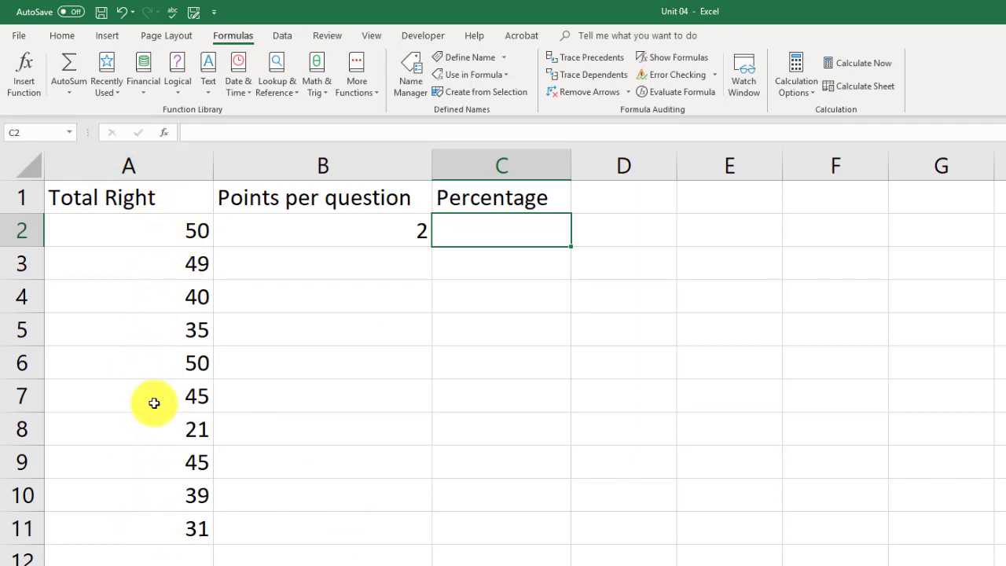
click(402, 237)
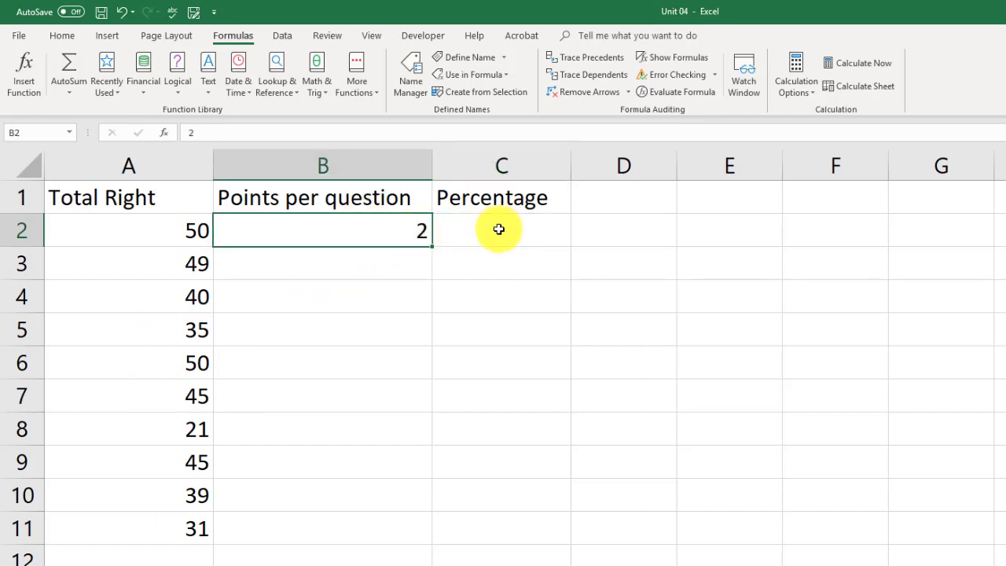
drag(498, 229, 490, 534)
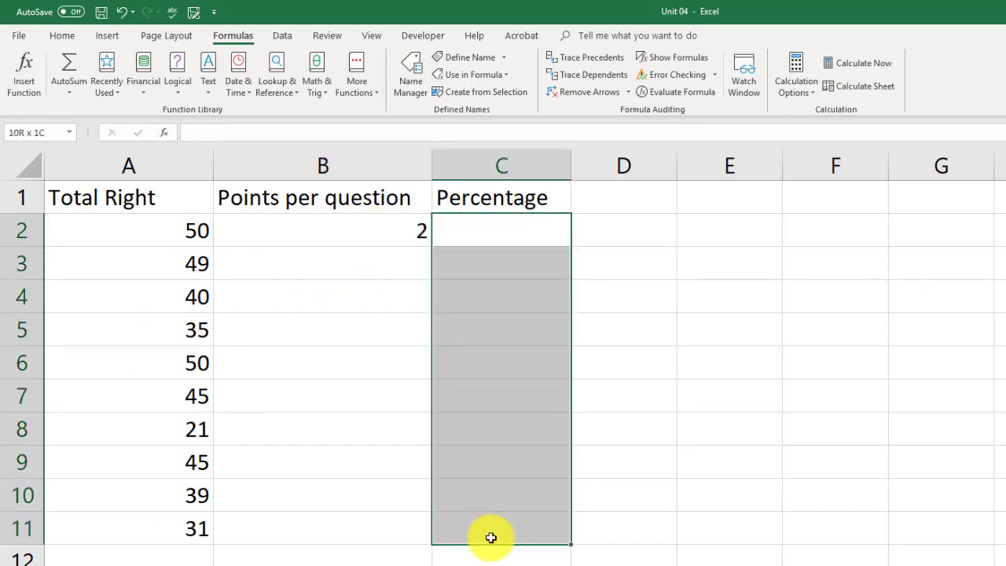
click(471, 235)
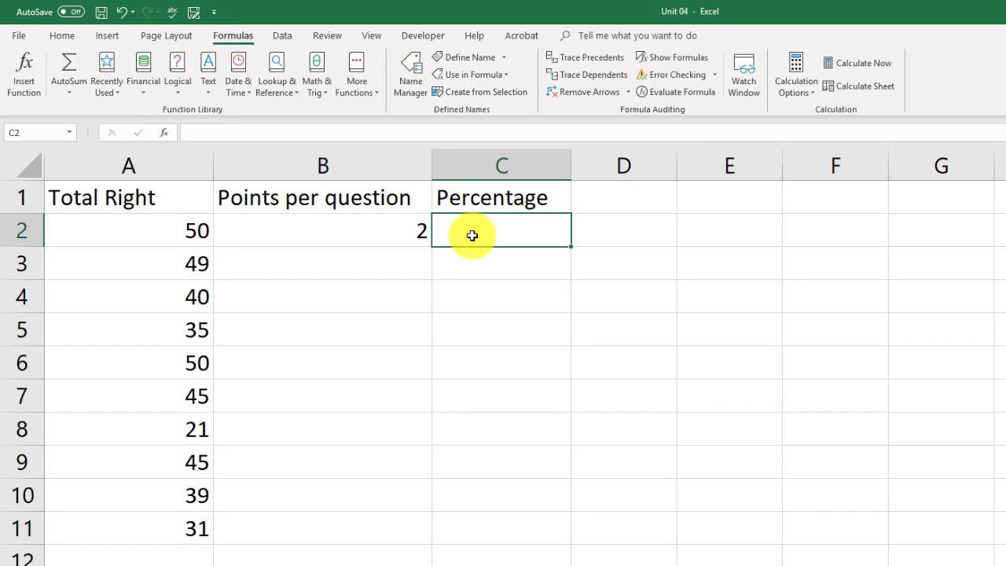
text(=)
click(138, 225)
text(*)
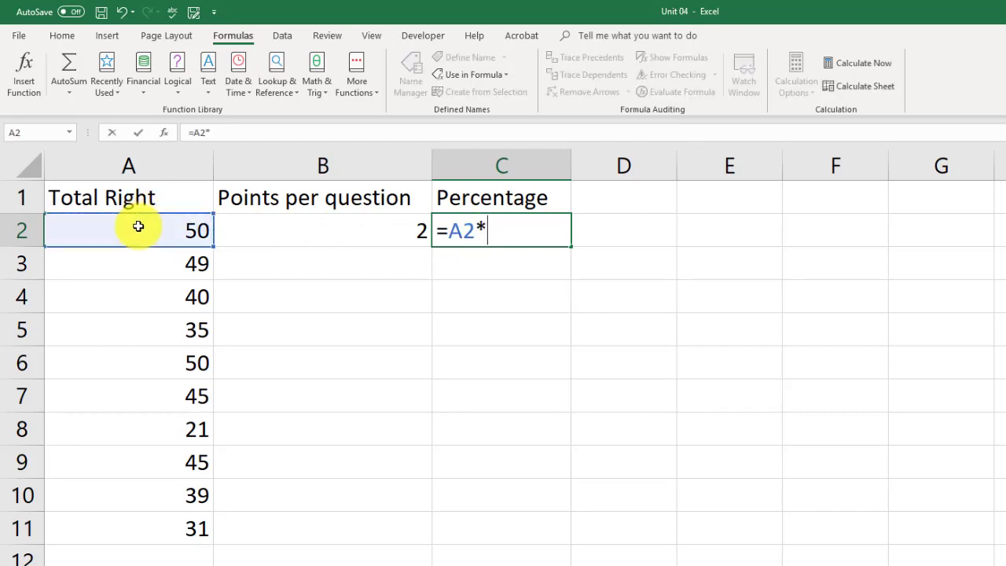
click(278, 237)
key(Return)
click(511, 234)
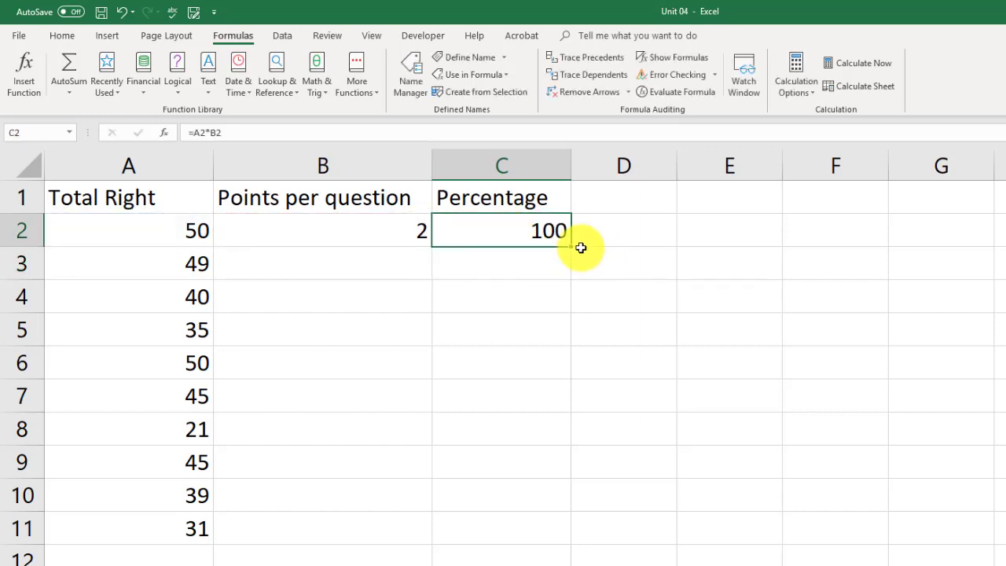
- Fill the C2 formula down through C11 and display the formulas, narrowing column B to bring them into view
drag(570, 247, 550, 532)
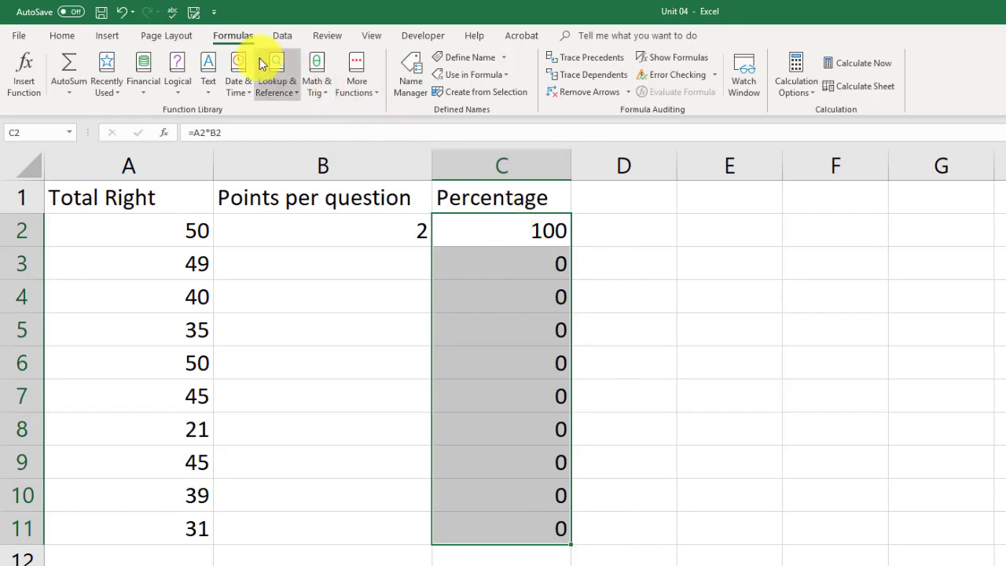
click(685, 59)
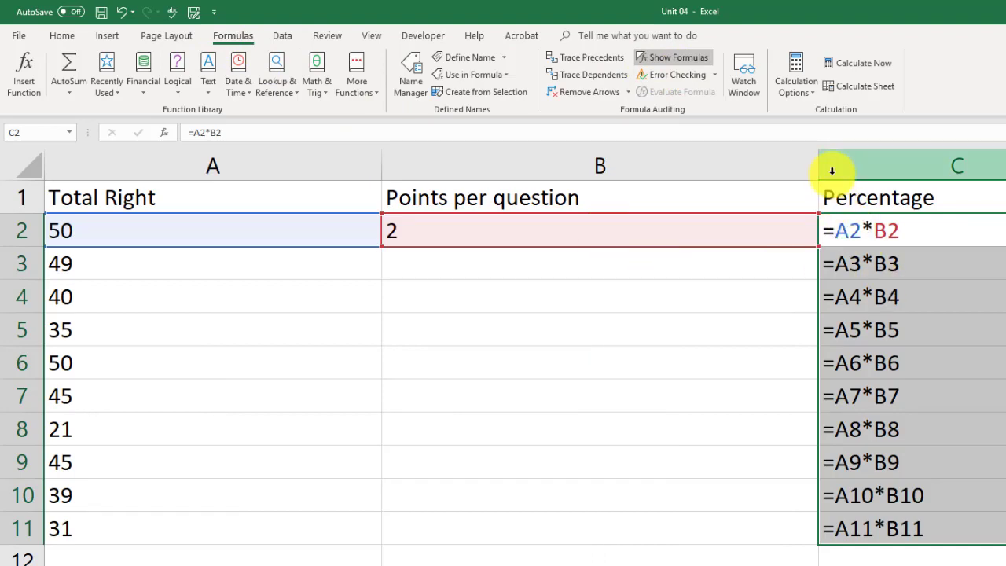
drag(822, 168, 675, 165)
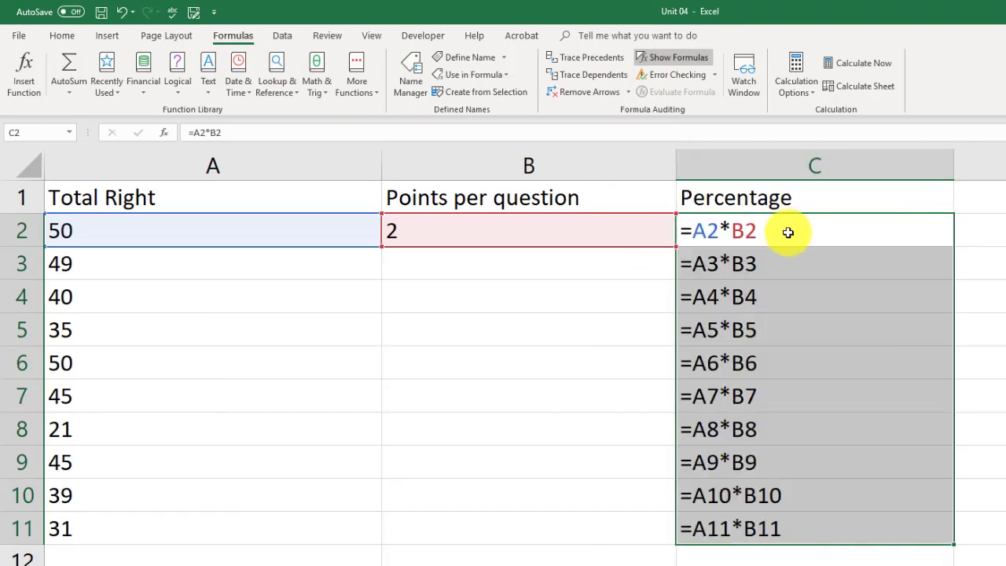
click(793, 255)
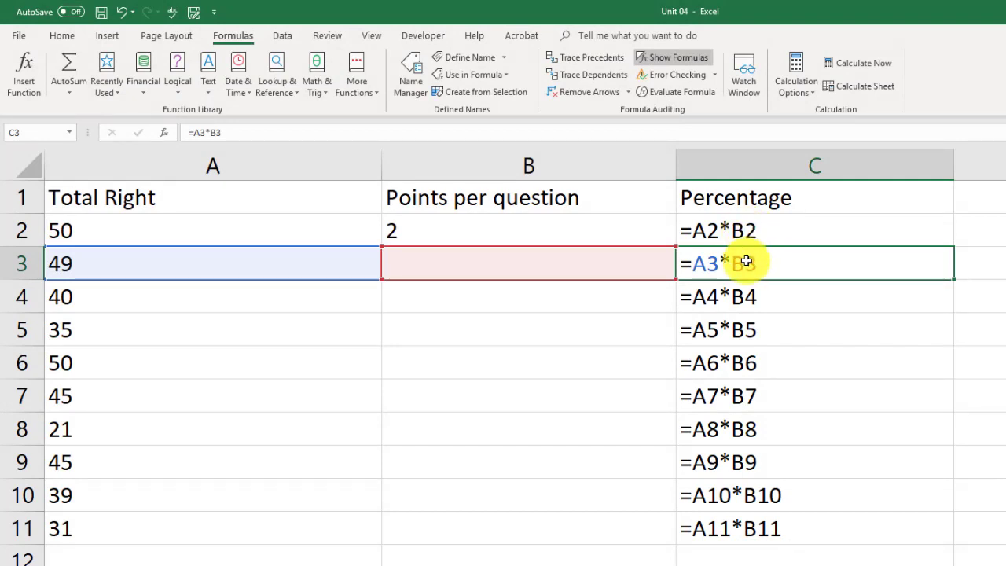
- Clear the formulas in C3:C11 and make the B2 reference absolute in C2, giving =A2*$B$2
drag(745, 262, 769, 521)
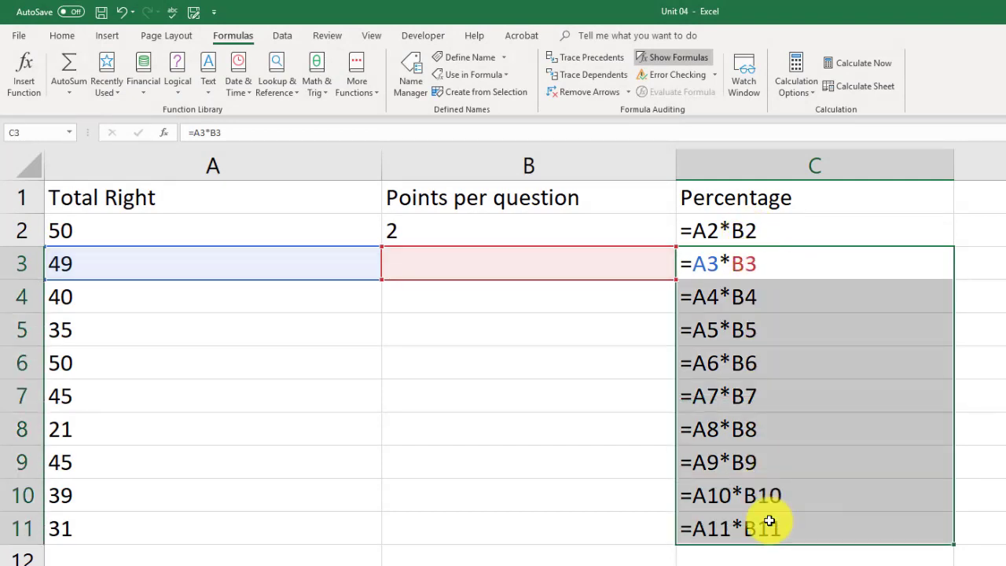
key(Delete)
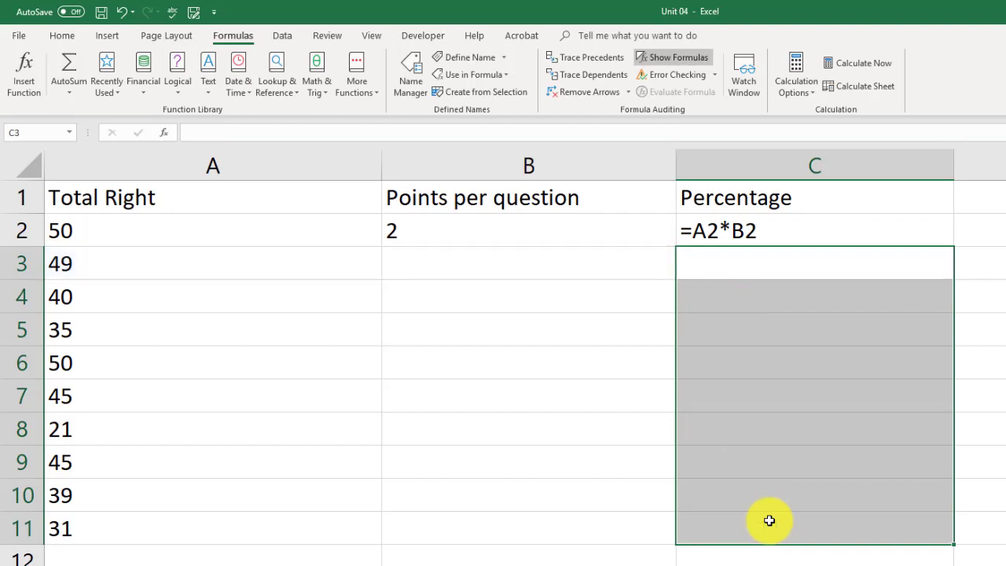
double_click(741, 232)
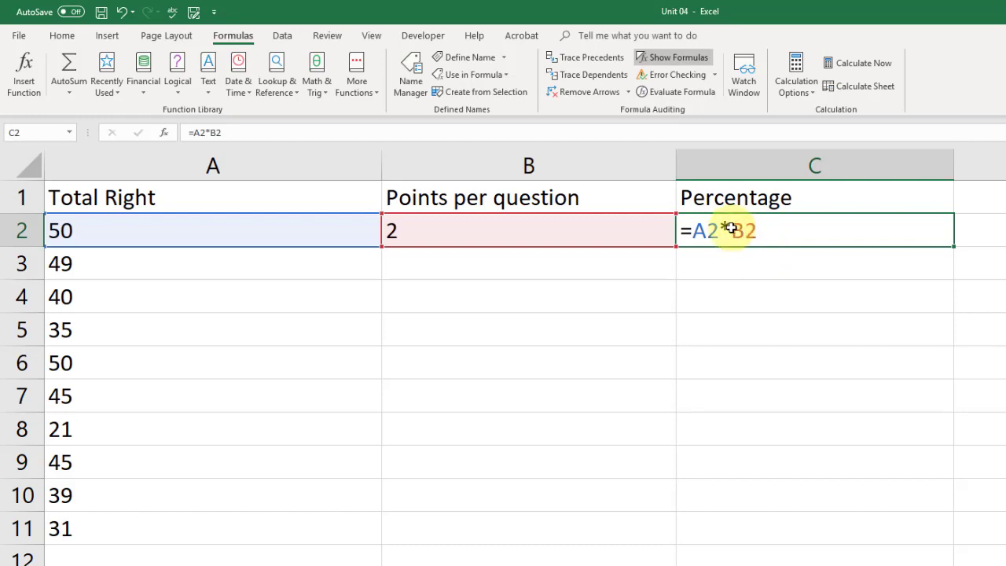
double_click(732, 228)
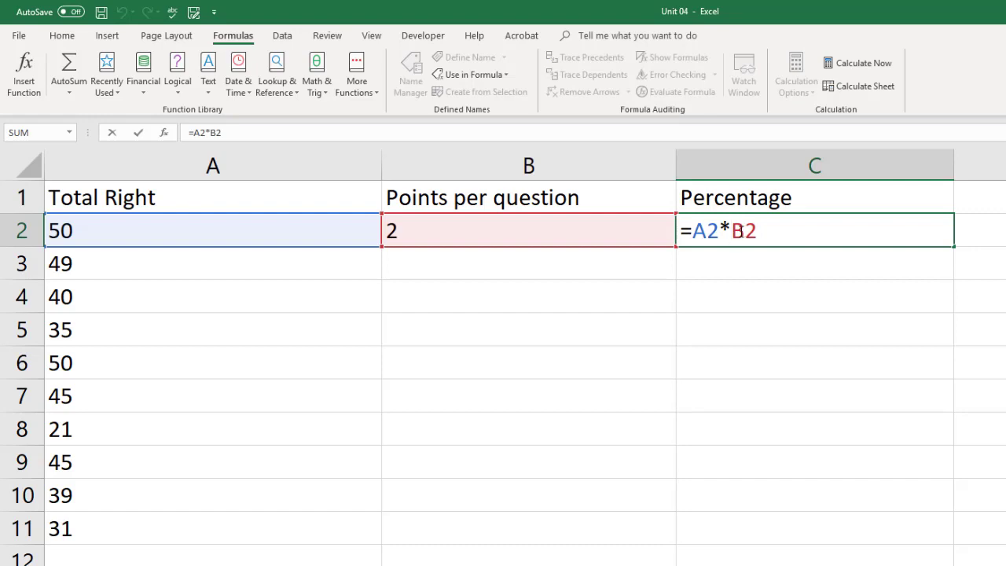
key(F4)
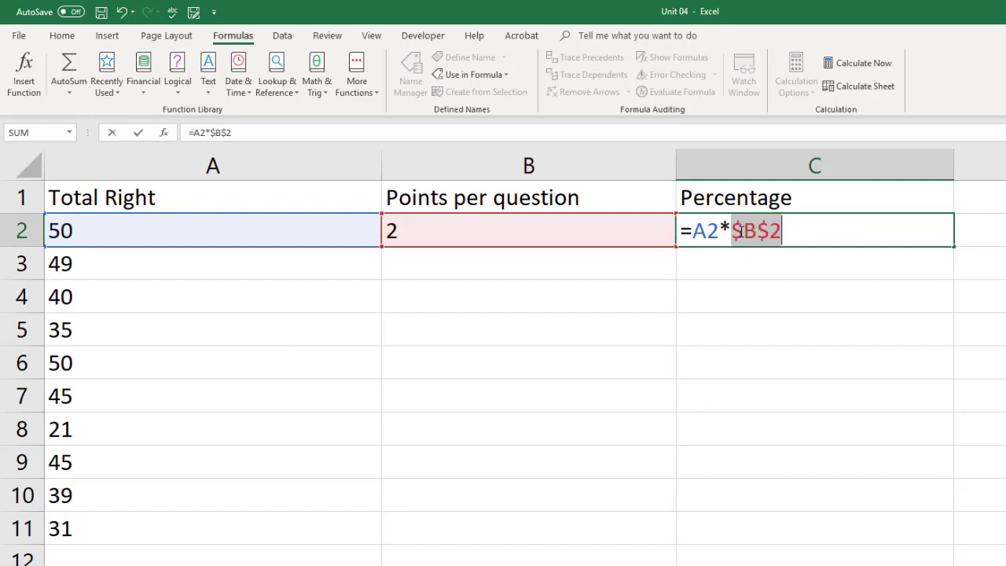
click(805, 234)
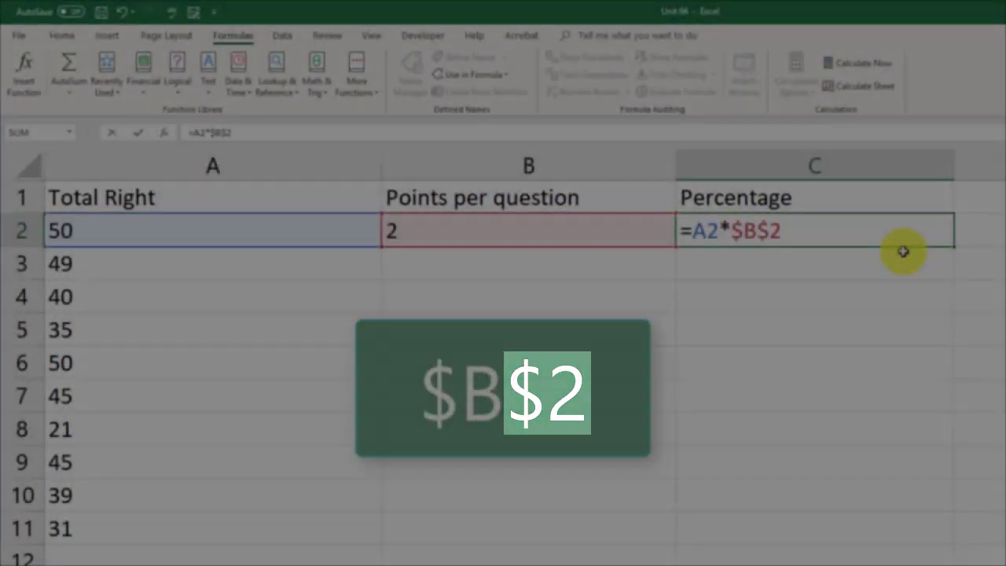
key(Return)
click(898, 230)
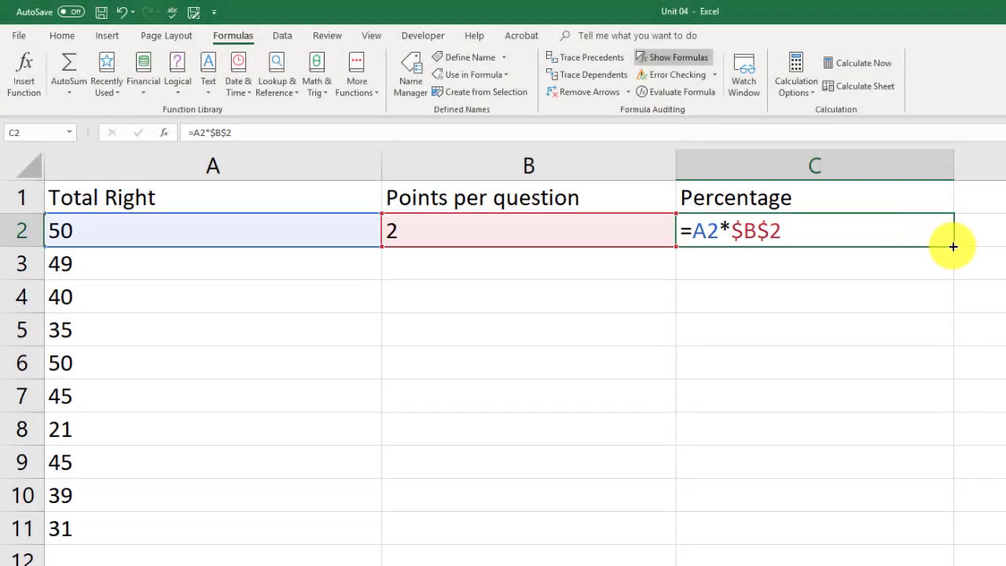
- Fill the absolute-reference formula in C2 down through C11 and toggle the formula view to check the calculated percentages
drag(952, 246, 927, 535)
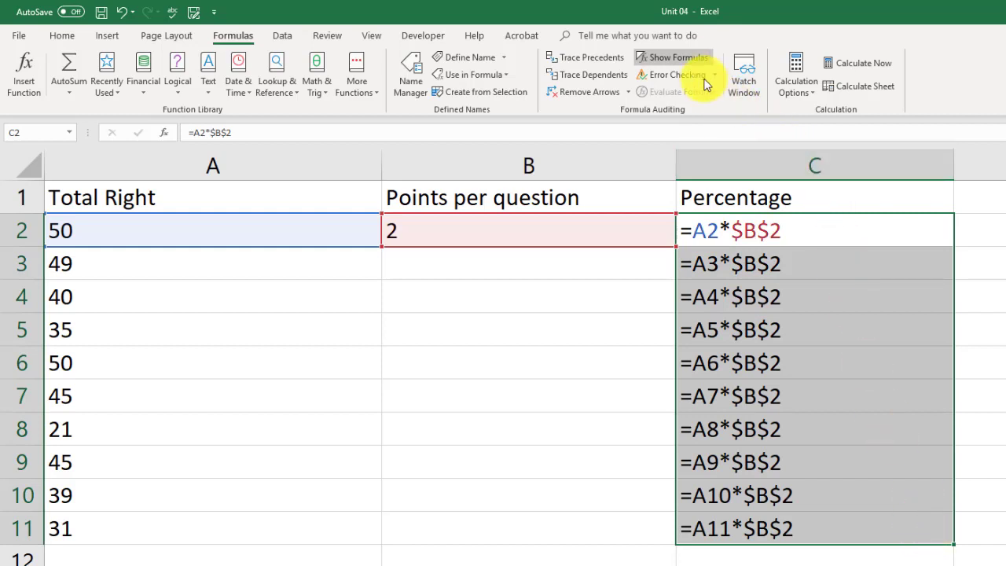
click(681, 61)
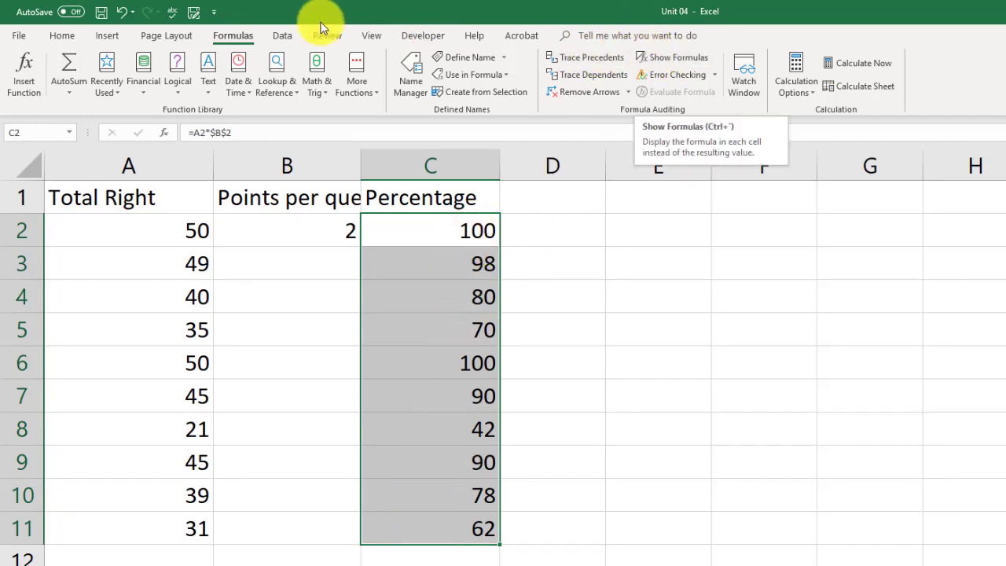
click(669, 58)
click(752, 262)
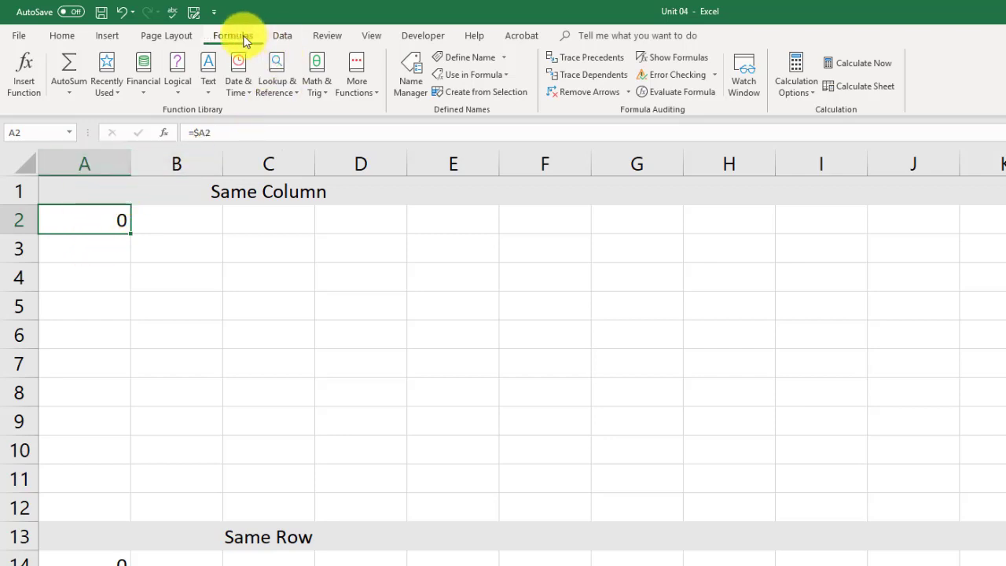
- Display formulas on the Same Column sheet and fill the =$A2 formula across the range A2:E11
click(688, 53)
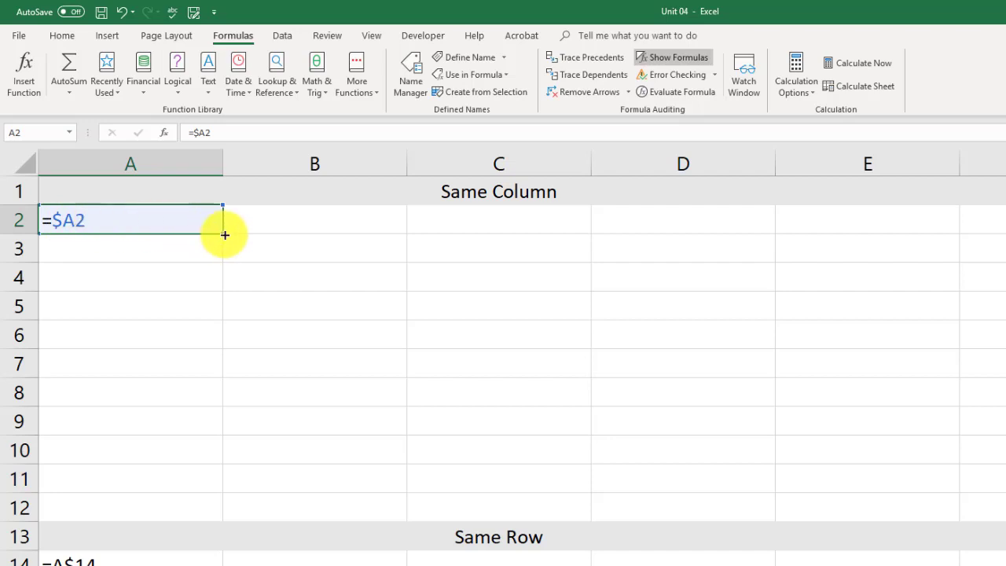
drag(222, 234, 887, 478)
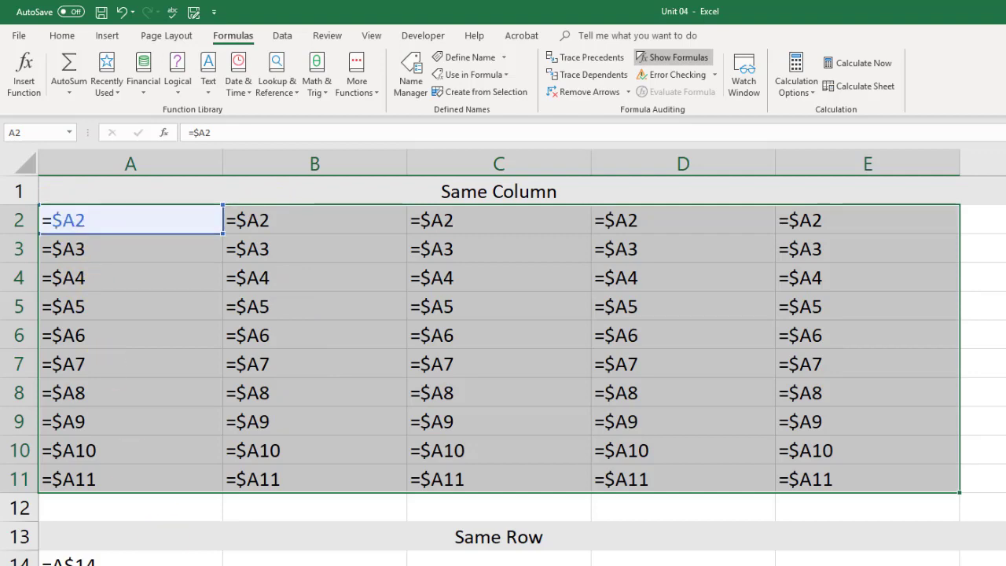
- Fill the =A$14 formula under Same Row from A14 across the range A14:E25
scroll(220, 554, down, 3)
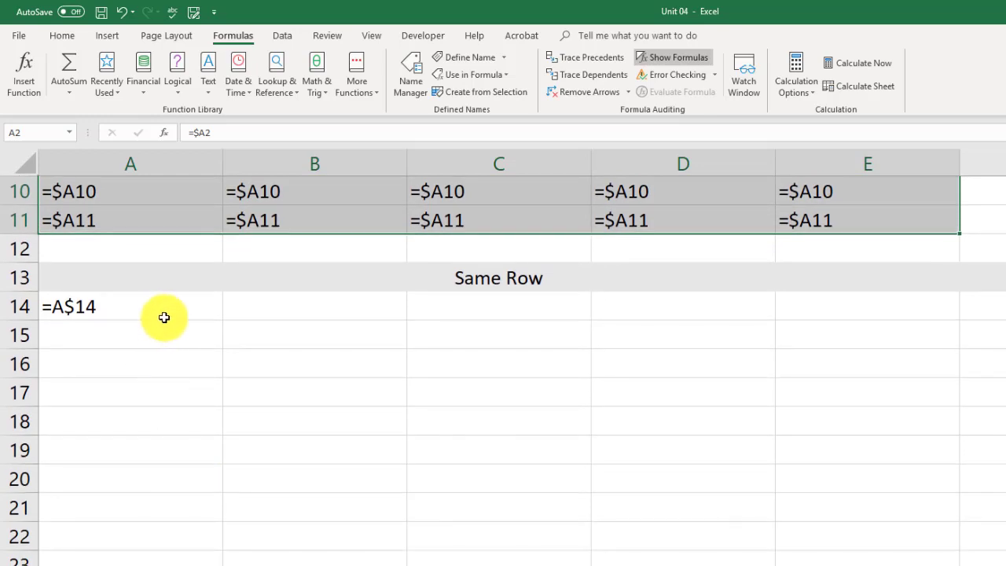
click(160, 317)
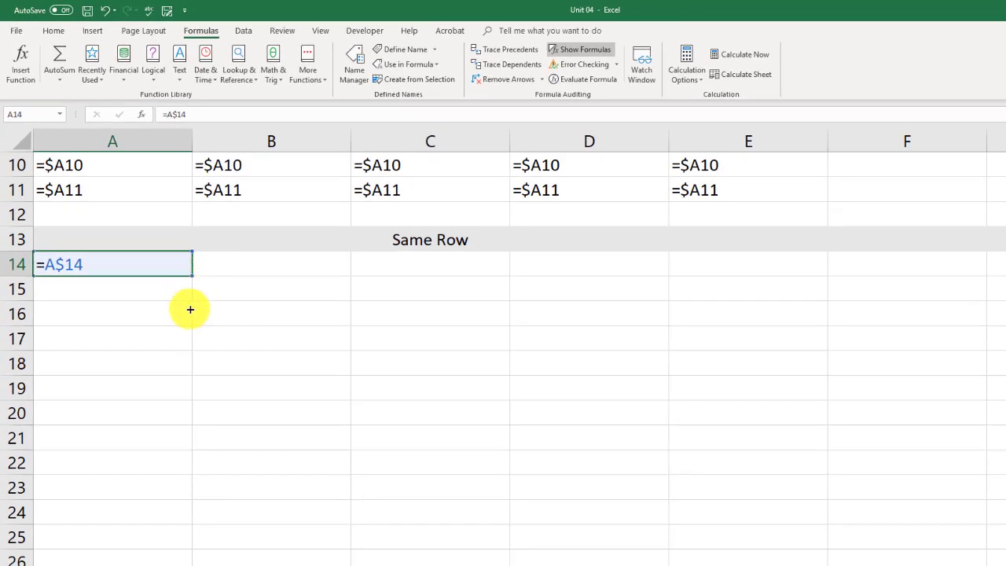
drag(190, 309, 751, 527)
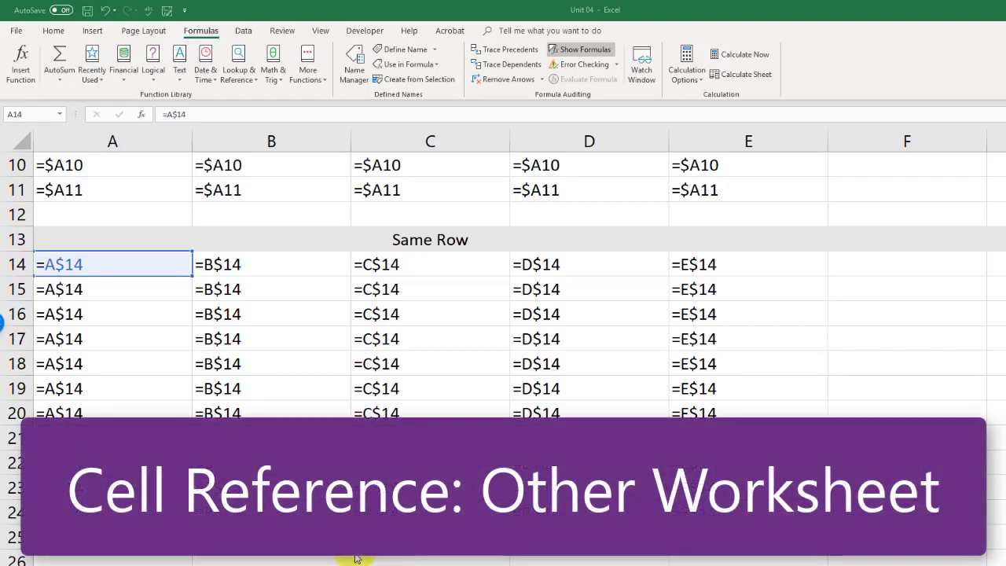
- View the AA worksheet and the source entries in columns A to C of the BB worksheet
click(211, 556)
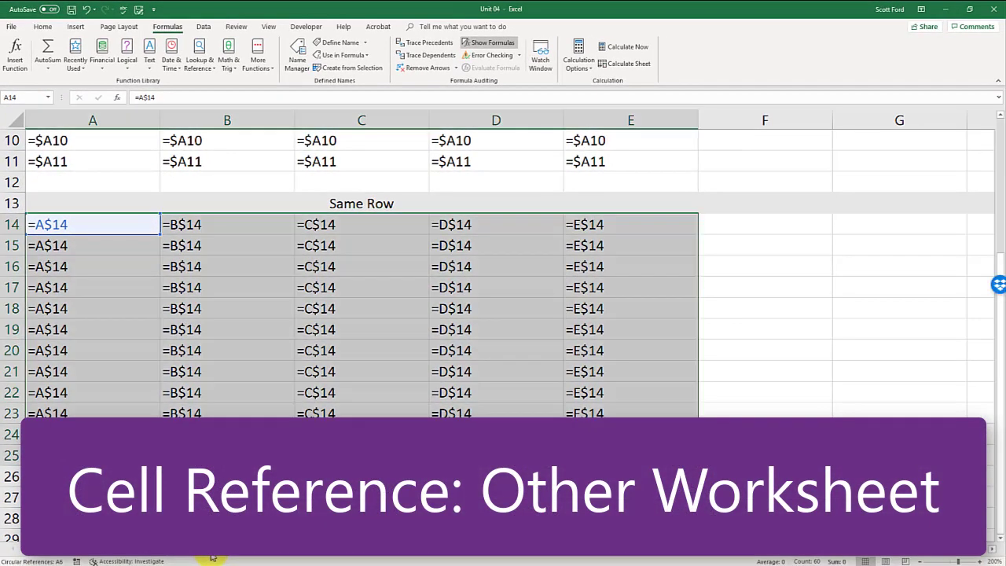
click(210, 550)
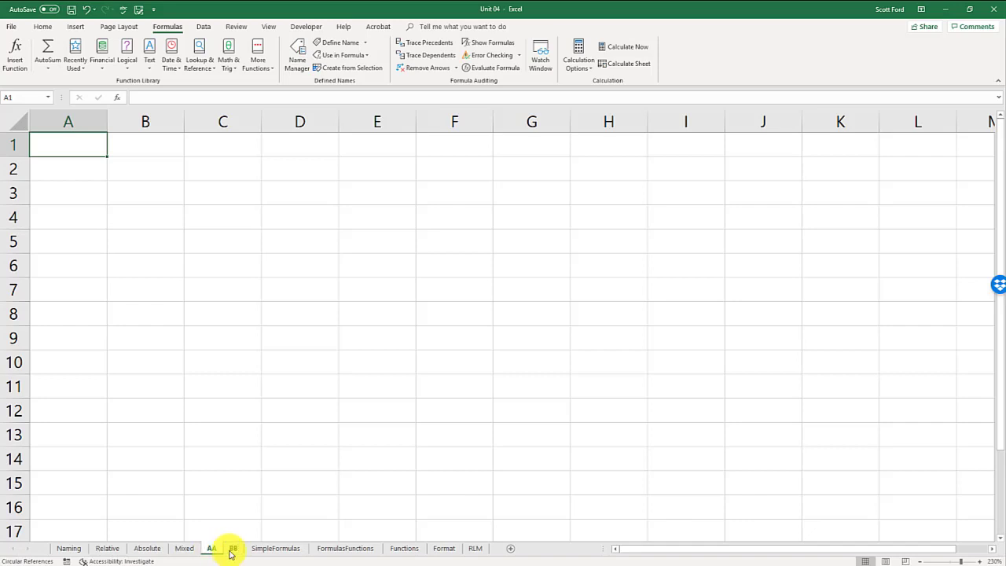
click(231, 551)
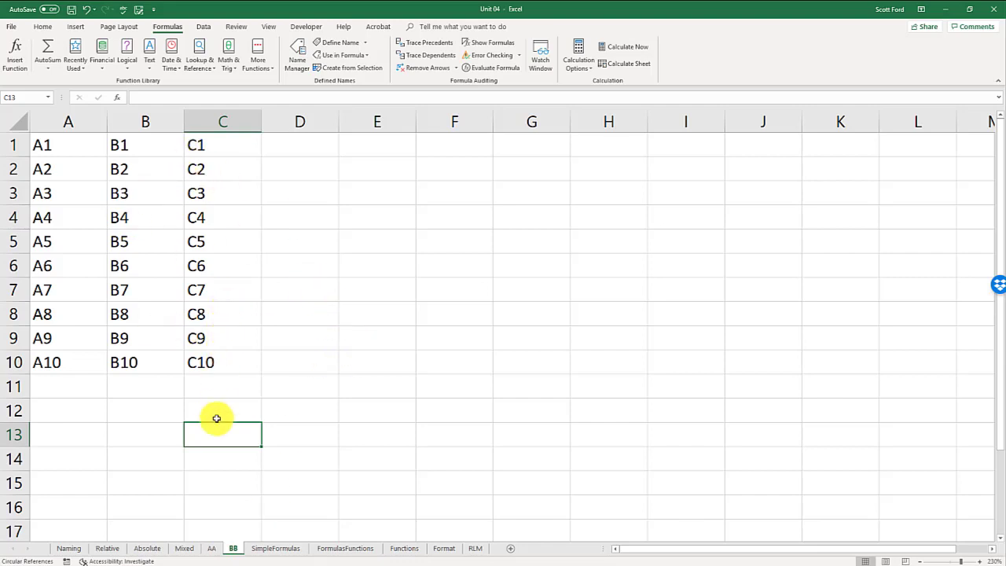
- Enter =BB!C10 in cell A1 of the AA worksheet to reference the BB worksheet, and display the formulas
click(211, 548)
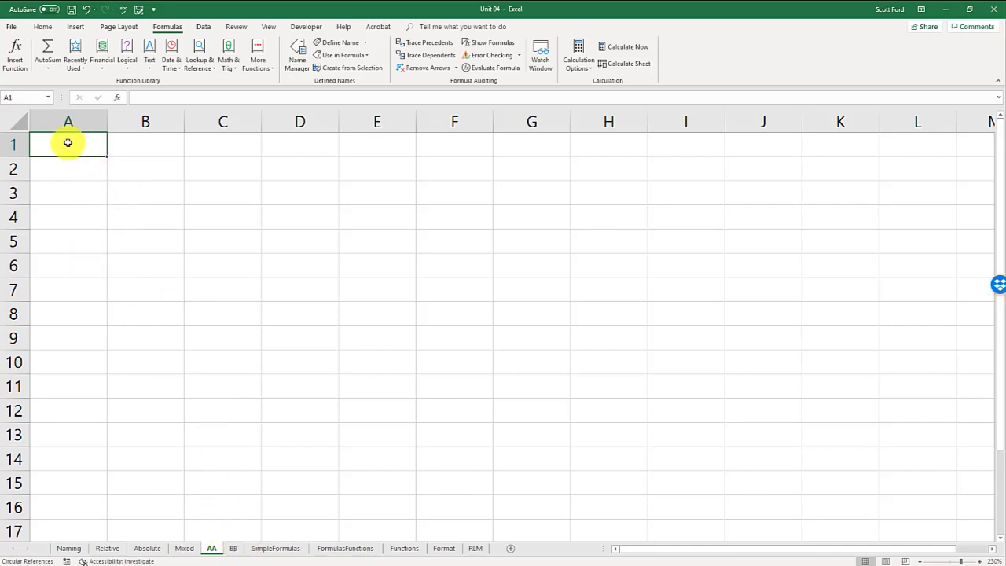
text(=)
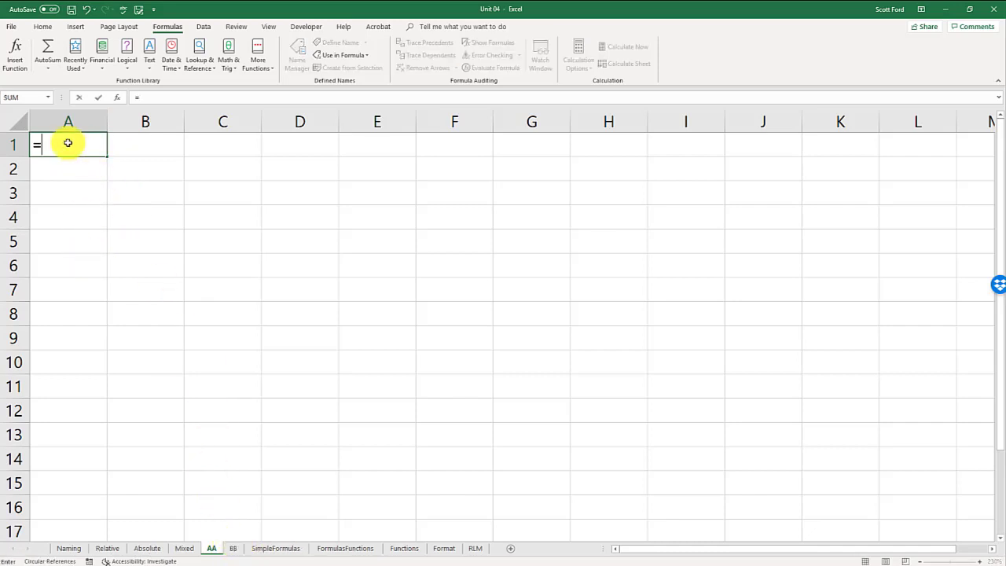
click(231, 549)
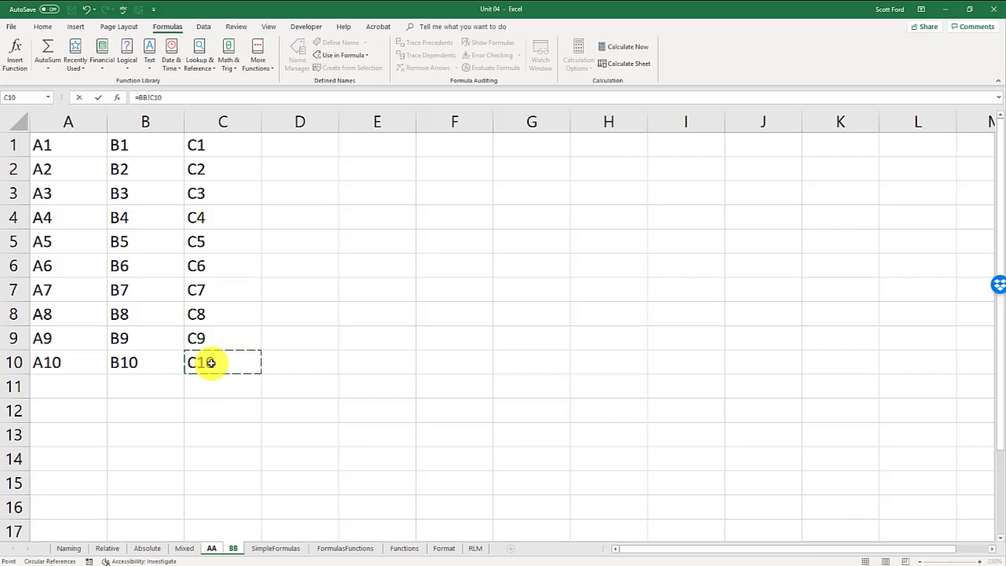
key(Return)
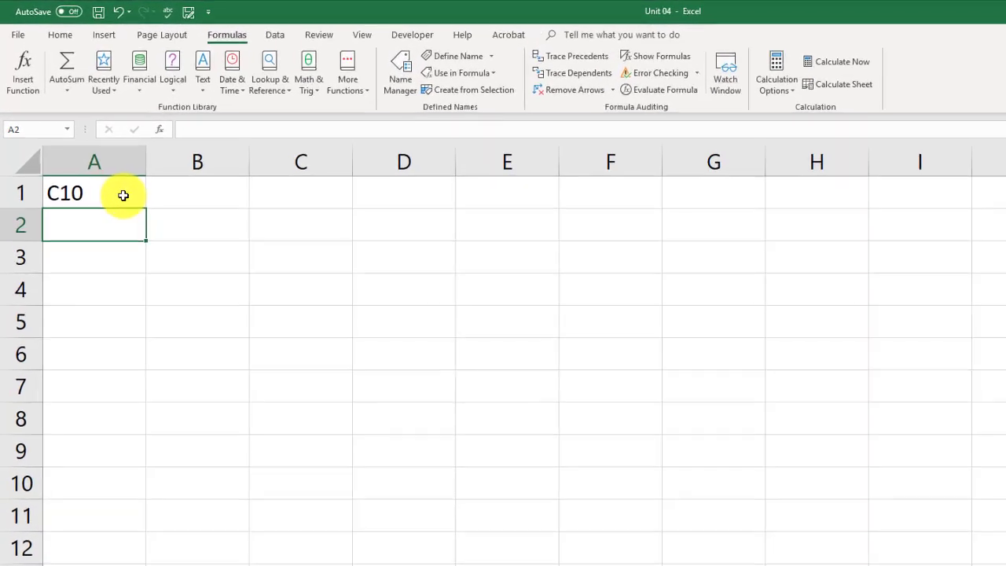
click(89, 147)
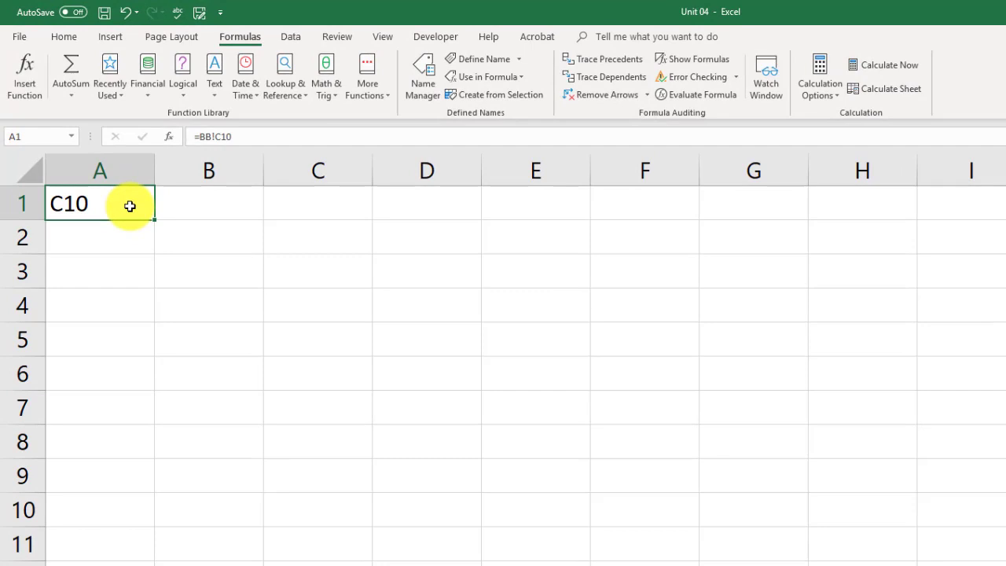
click(672, 63)
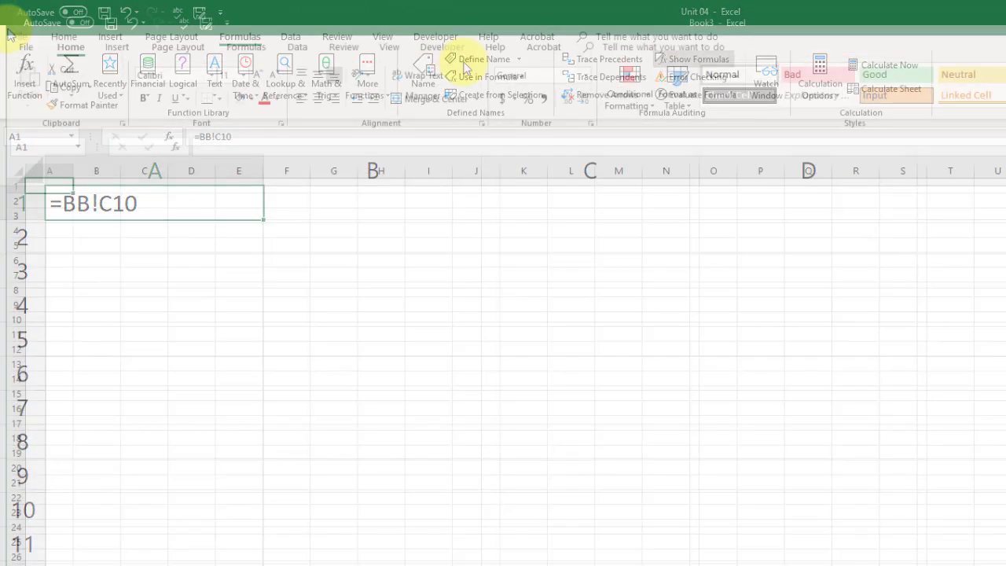
- Enter =[Book3]Sheet1!$A$2 in cell A3 of the AA worksheet to reference cell A2 in the Book3 workbook
drag(463, 63, 526, 90)
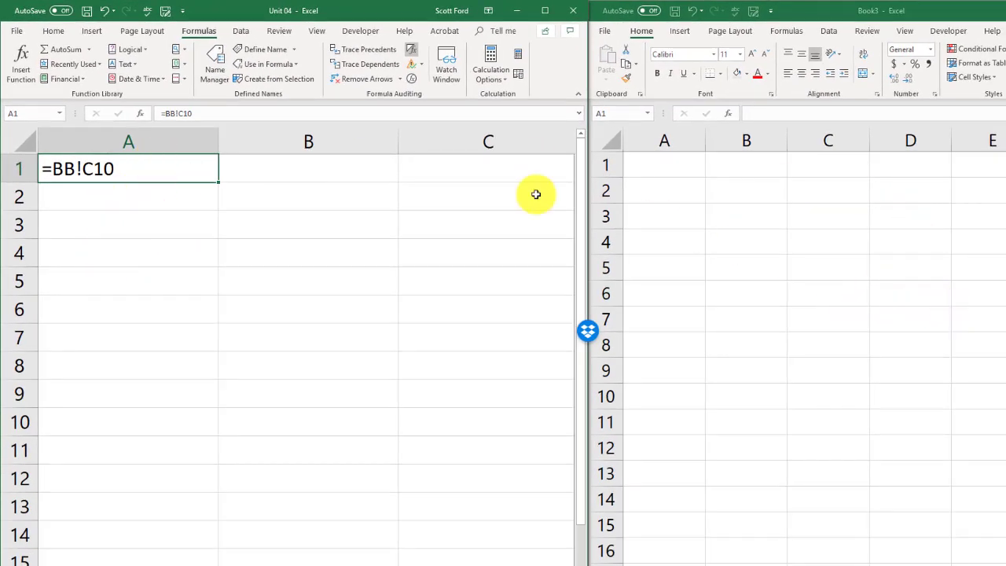
click(123, 224)
text(=)
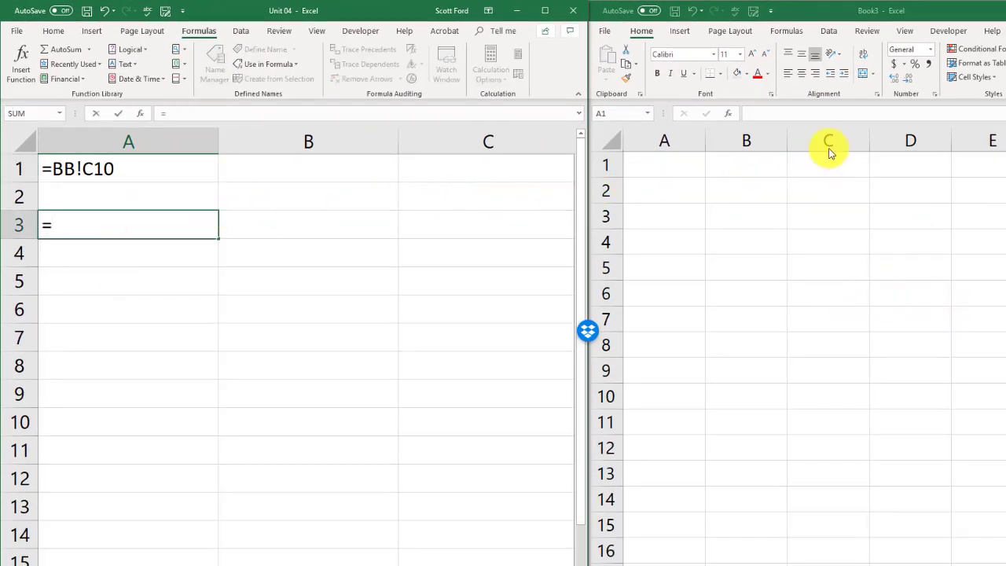
click(662, 195)
click(661, 195)
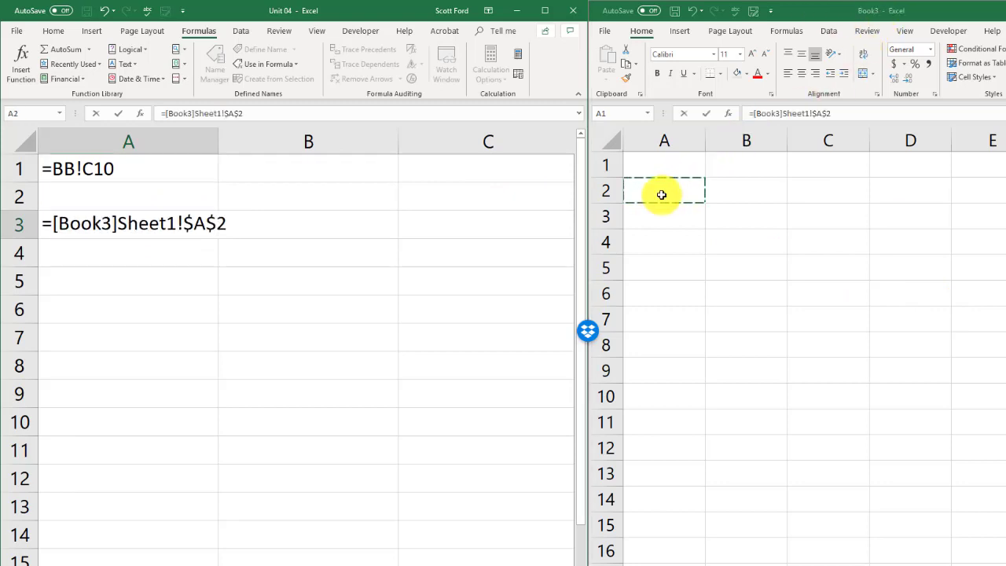
key(Return)
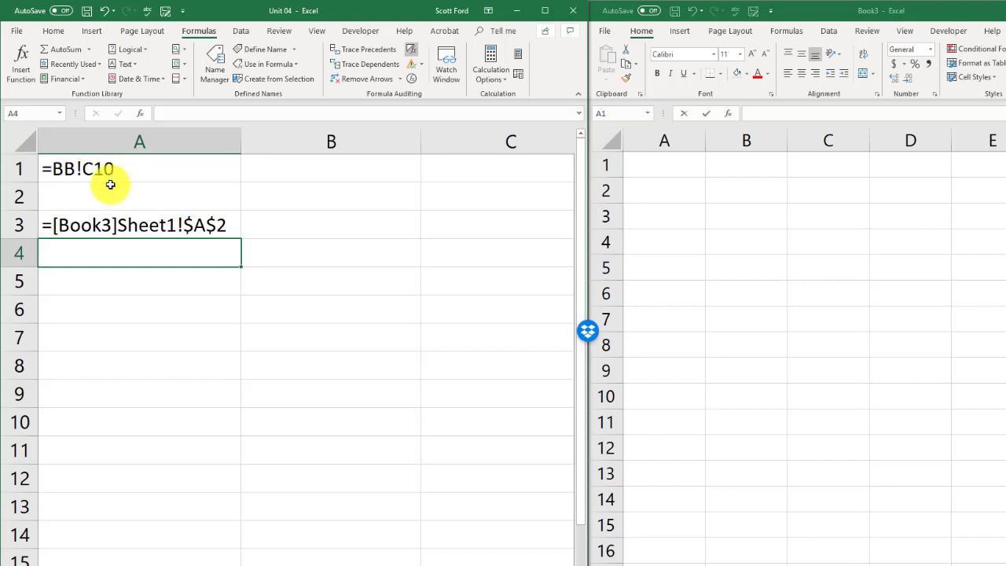
click(141, 166)
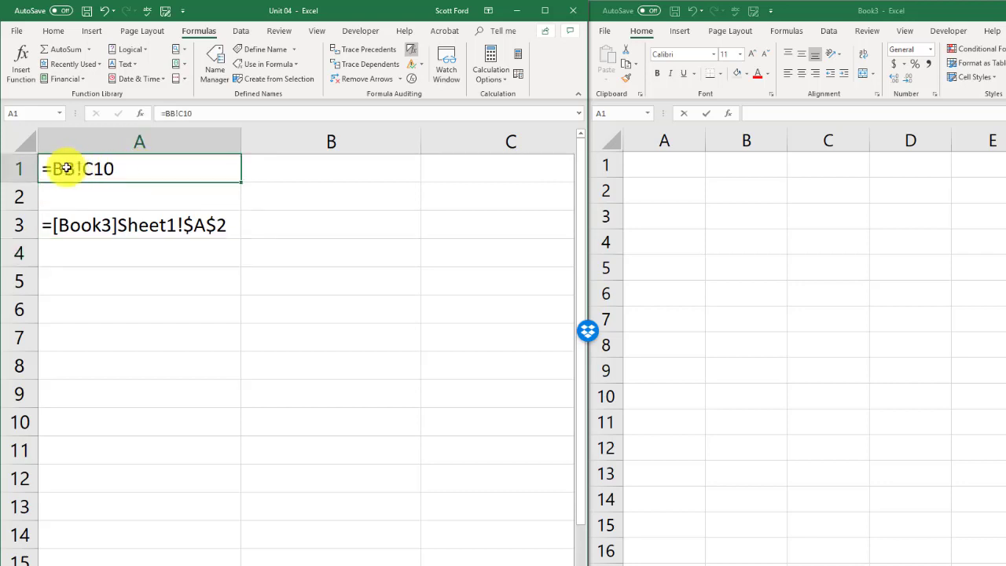